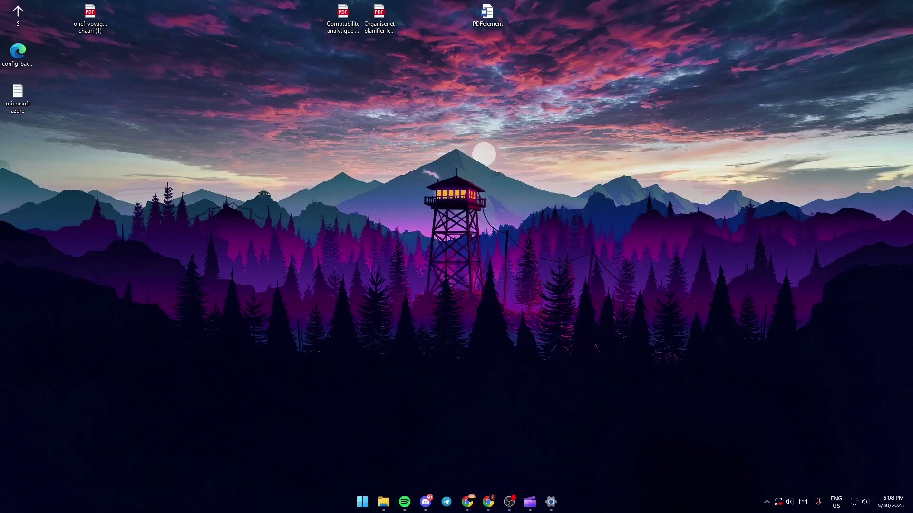
Open the Start menu and begin searching for the Settings app.
{"action": "left_click", "coordinate": [358, 502]}
{"action": "mouse_move", "coordinate": [384, 502]}
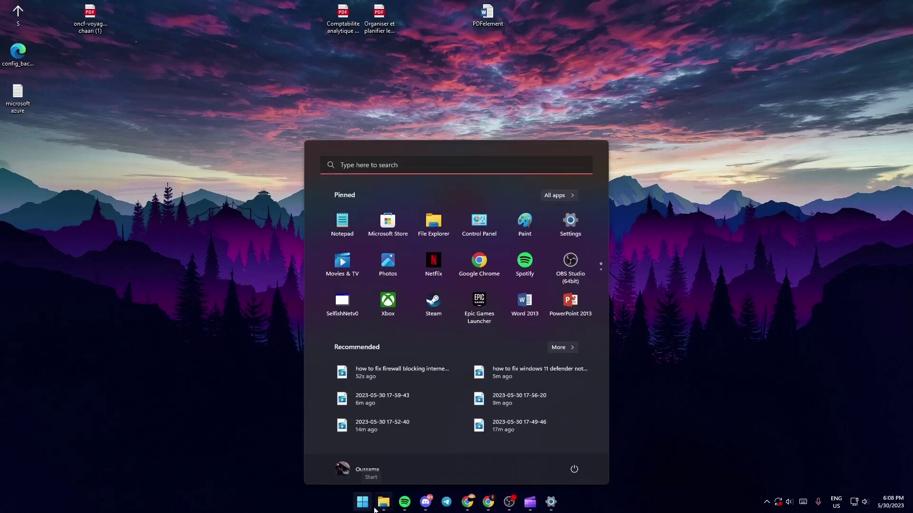
{"action": "left_click", "coordinate": [404, 167]}
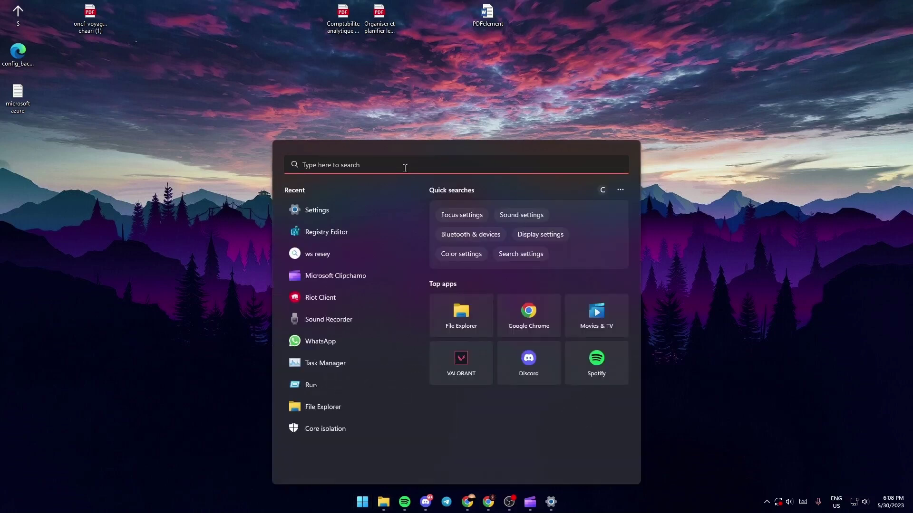
{"action": "type", "text": "settings"}
Launch Settings from the search results and navigate through System to the Gaming page.
{"action": "left_click", "coordinate": [382, 237]}
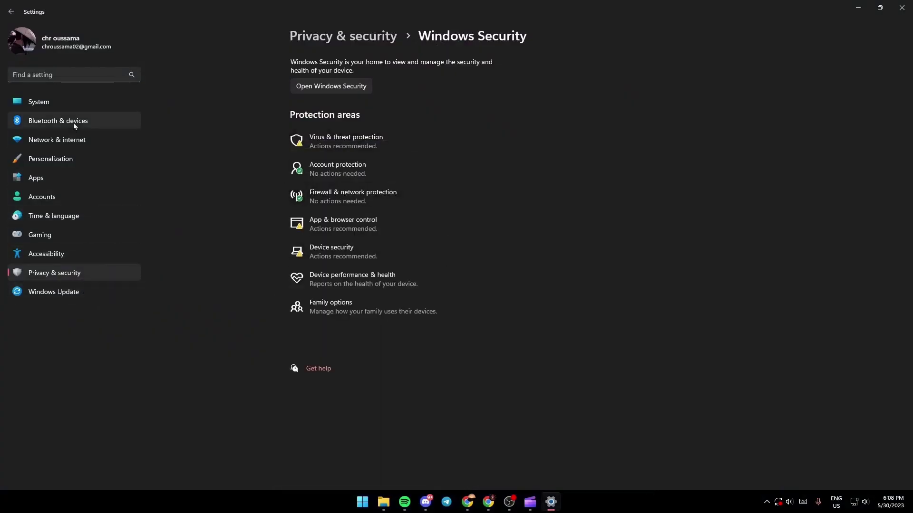
{"action": "left_click", "coordinate": [38, 102]}
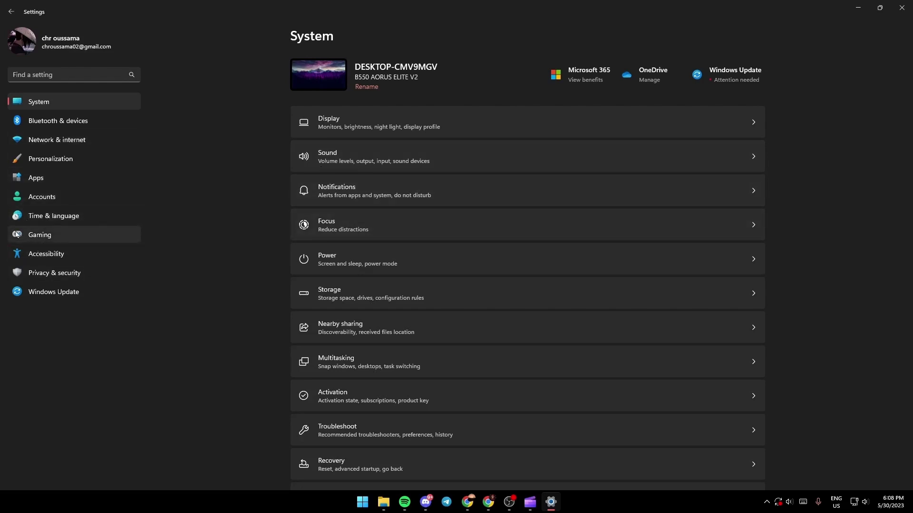
{"action": "left_click", "coordinate": [32, 234]}
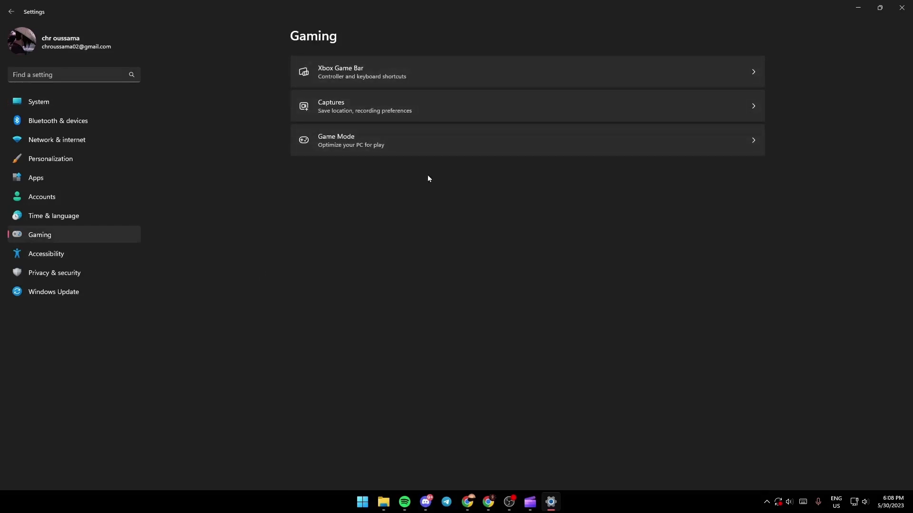
View the Xbox Game Bar options, with the controller setting off, then return to Gaming.
{"action": "left_click", "coordinate": [540, 78]}
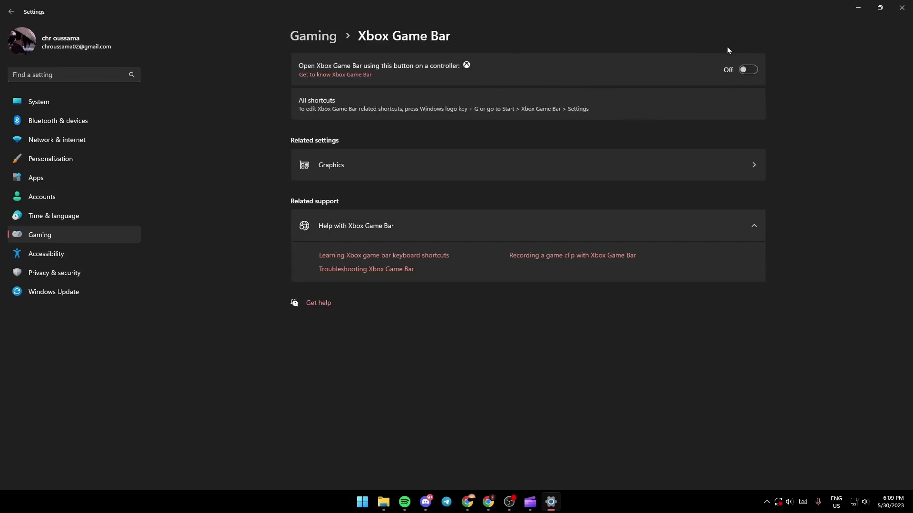
{"action": "left_click", "coordinate": [314, 36]}
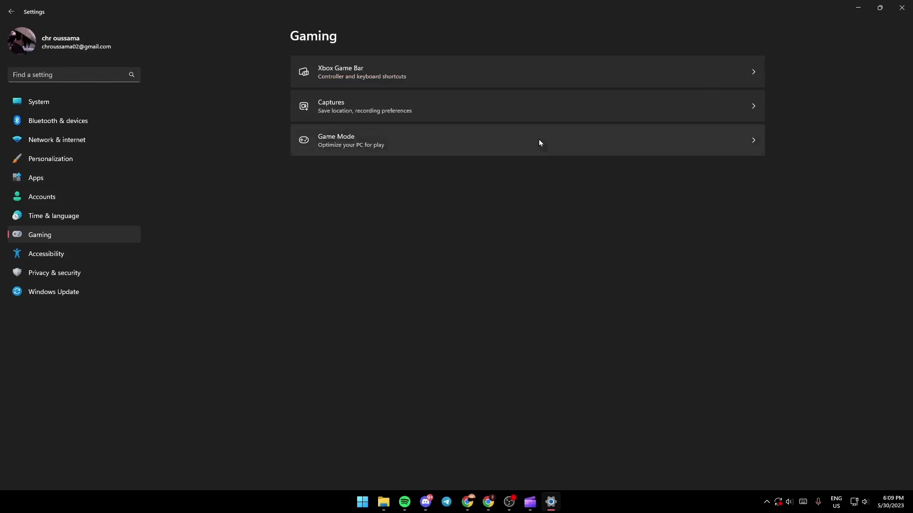
Open Captures and toggle Capture mouse cursor on and back off.
{"action": "left_click", "coordinate": [685, 116]}
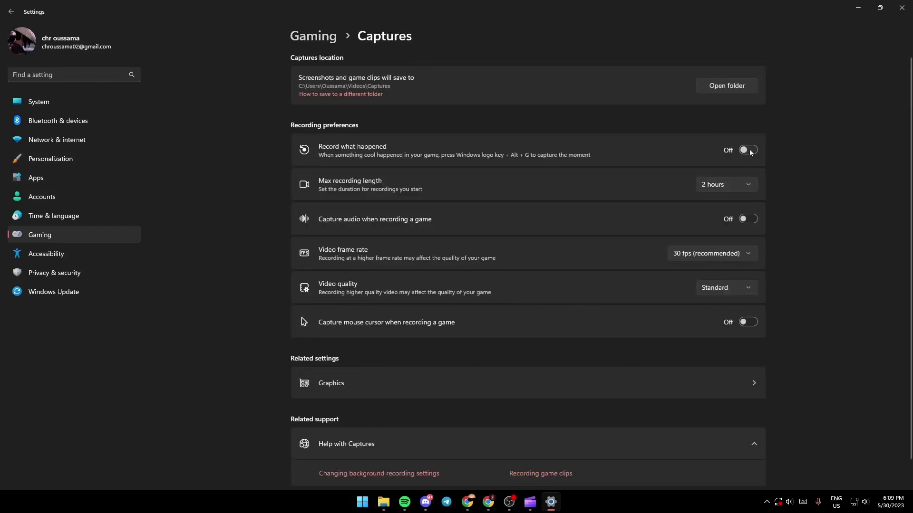
{"action": "left_click", "coordinate": [747, 322]}
{"action": "left_click", "coordinate": [748, 322]}
{"action": "scroll", "coordinate": [752, 371], "scroll_direction": "down", "scroll_amount": 1}
{"action": "left_click", "coordinate": [74, 229]}
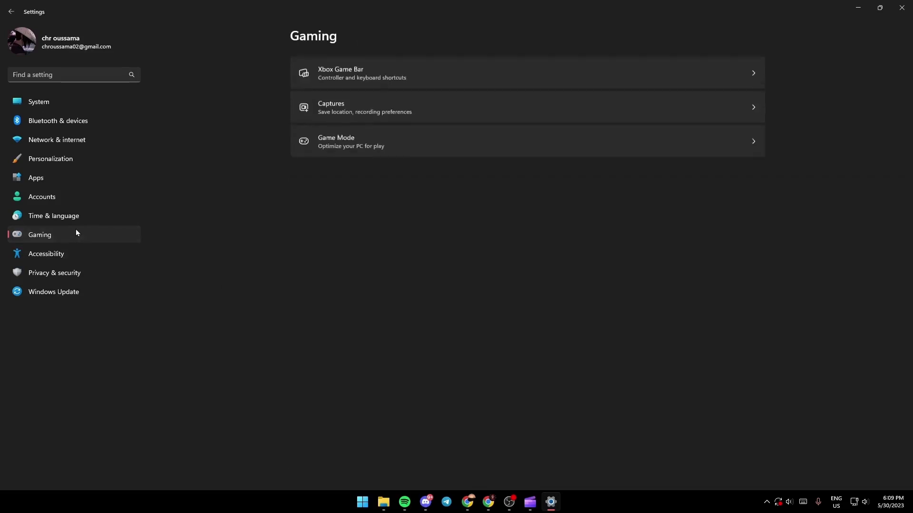
{"action": "left_click", "coordinate": [497, 135]}
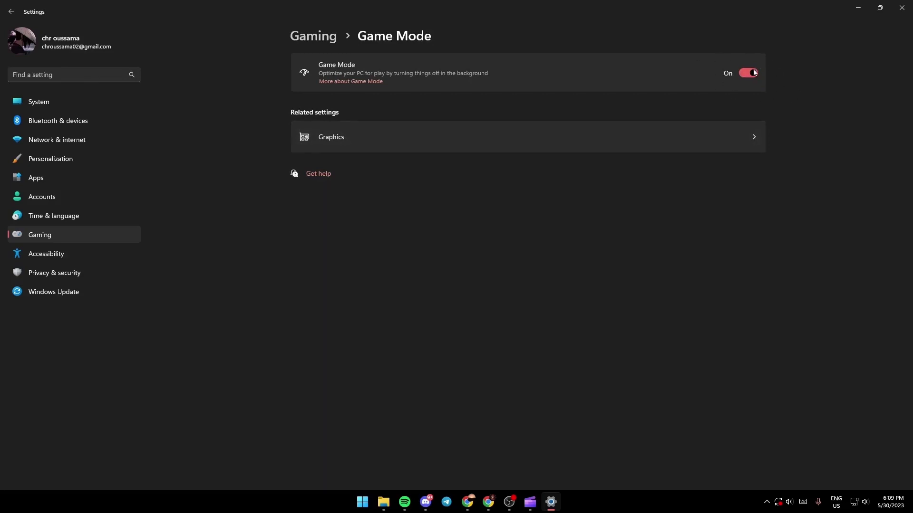
Return to Gaming, revisit the Xbox Game Bar page, then go back to the Gaming list.
{"action": "left_click", "coordinate": [84, 240]}
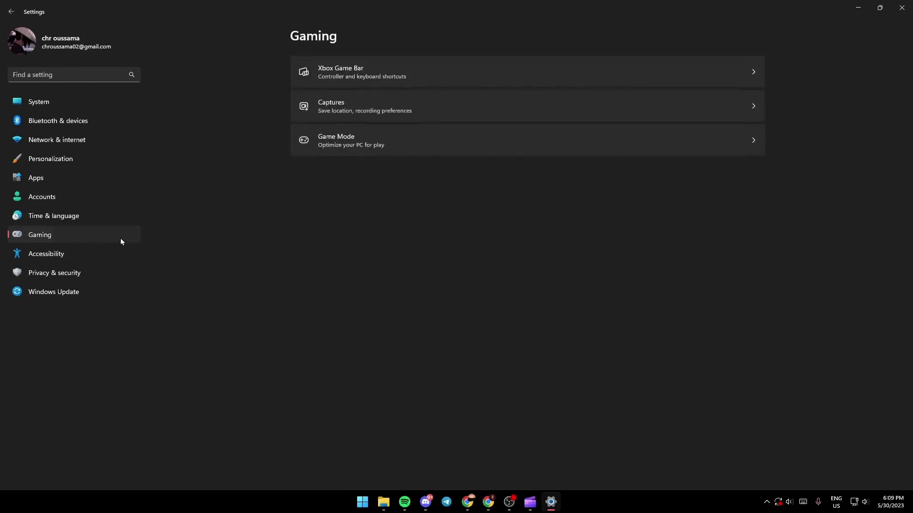
{"action": "left_click", "coordinate": [431, 79]}
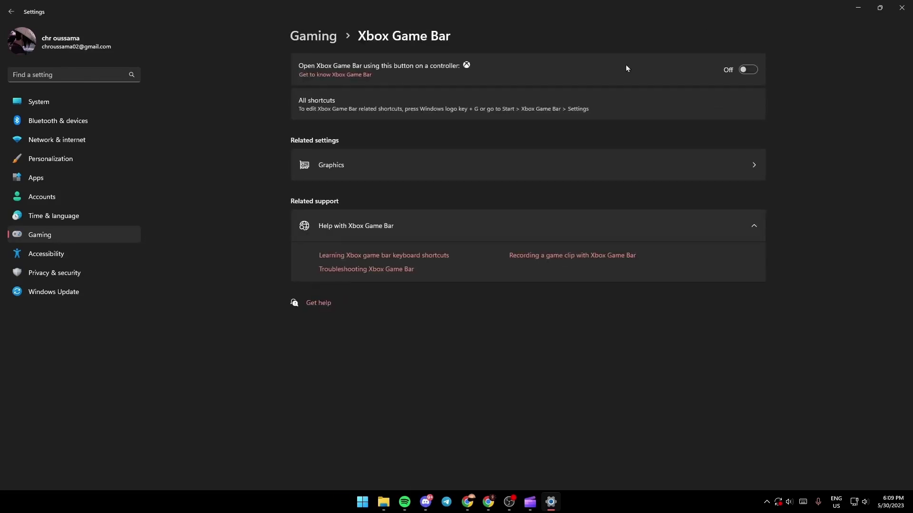
{"action": "left_click", "coordinate": [312, 37]}
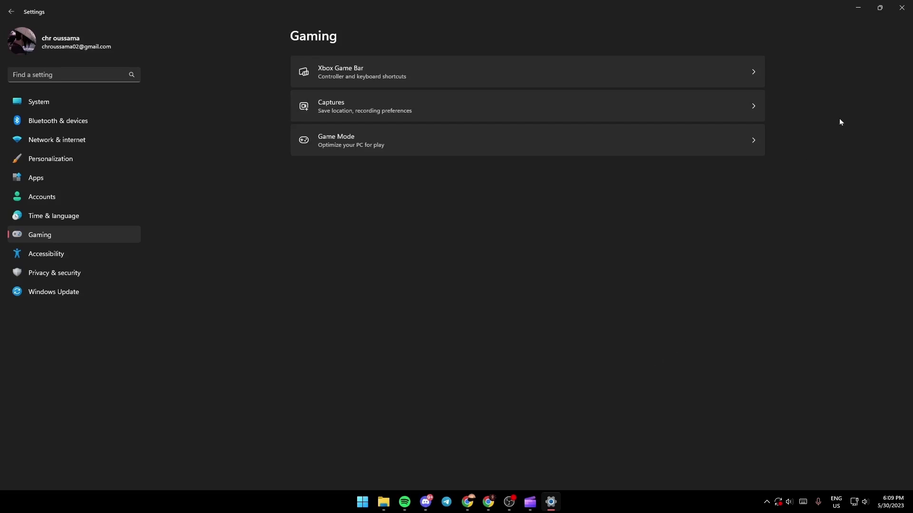
Open the Game Mode page, where Game Mode remains switched on.
{"action": "left_click", "coordinate": [396, 152]}
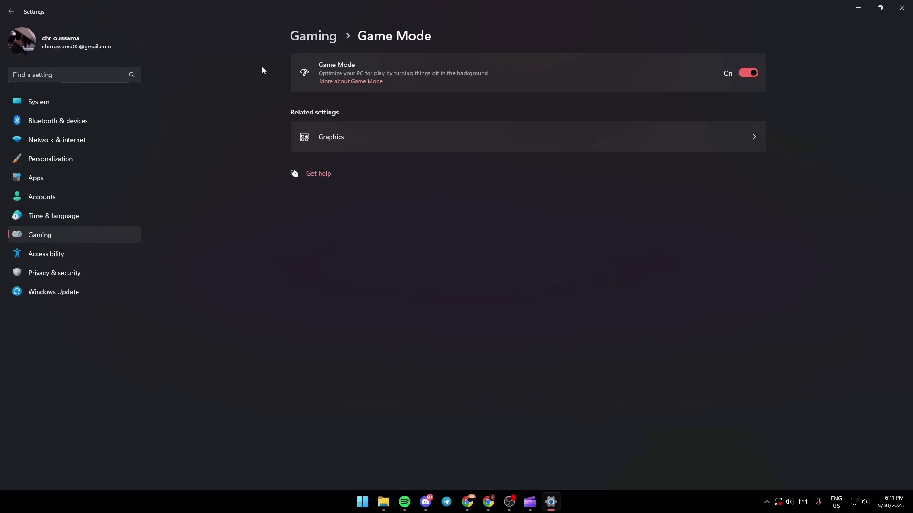
{"action": "left_click", "coordinate": [902, 8]}
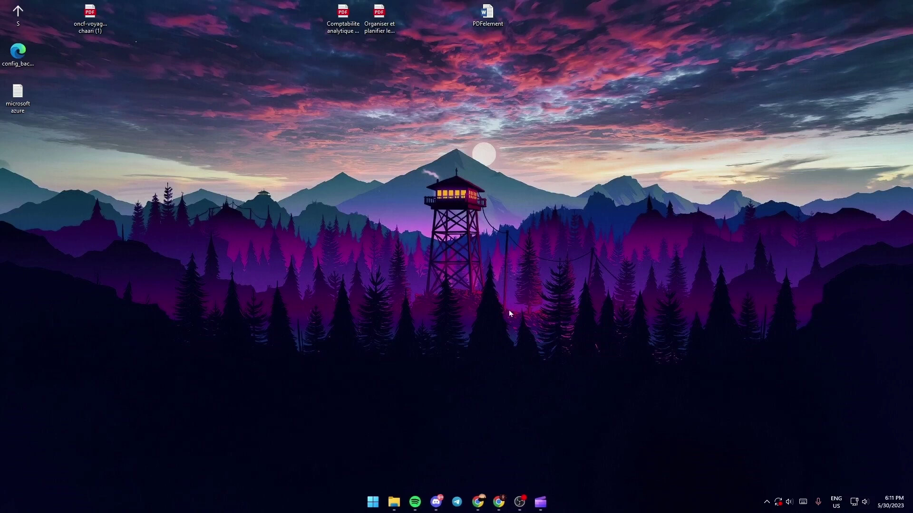